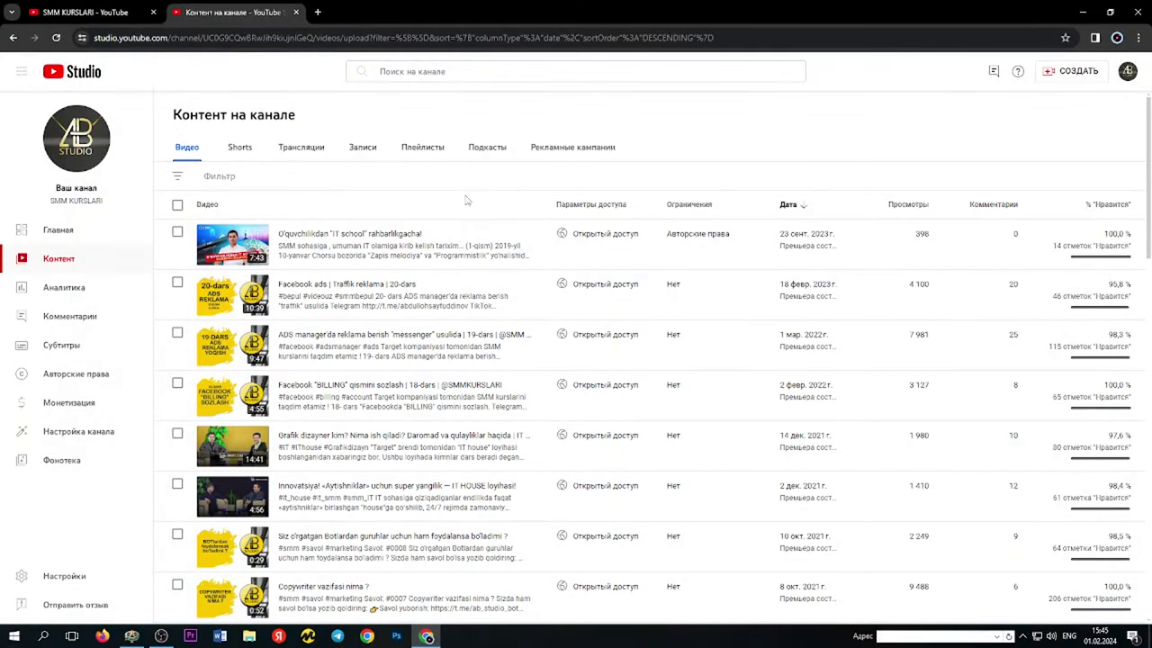
# - Open the channel's advertising campaigns (Рекламные кампании) and start a new video promotion
pyautogui.click(462, 184)
pyautogui.click(701, 152)
pyautogui.click(553, 154)
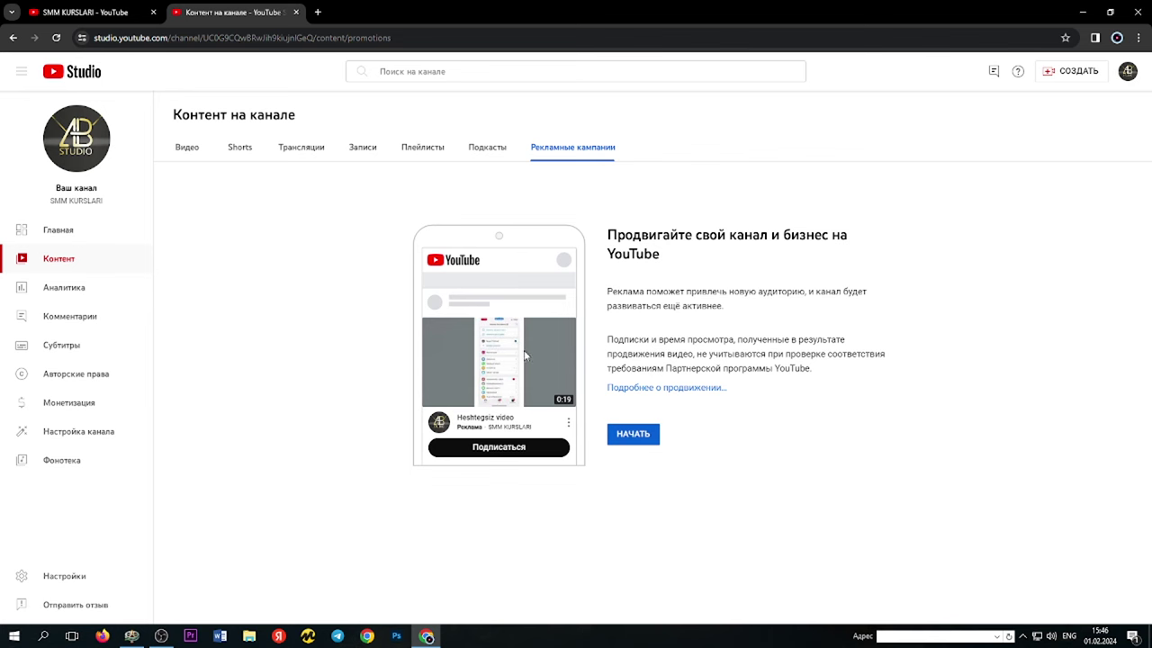
pyautogui.click(617, 442)
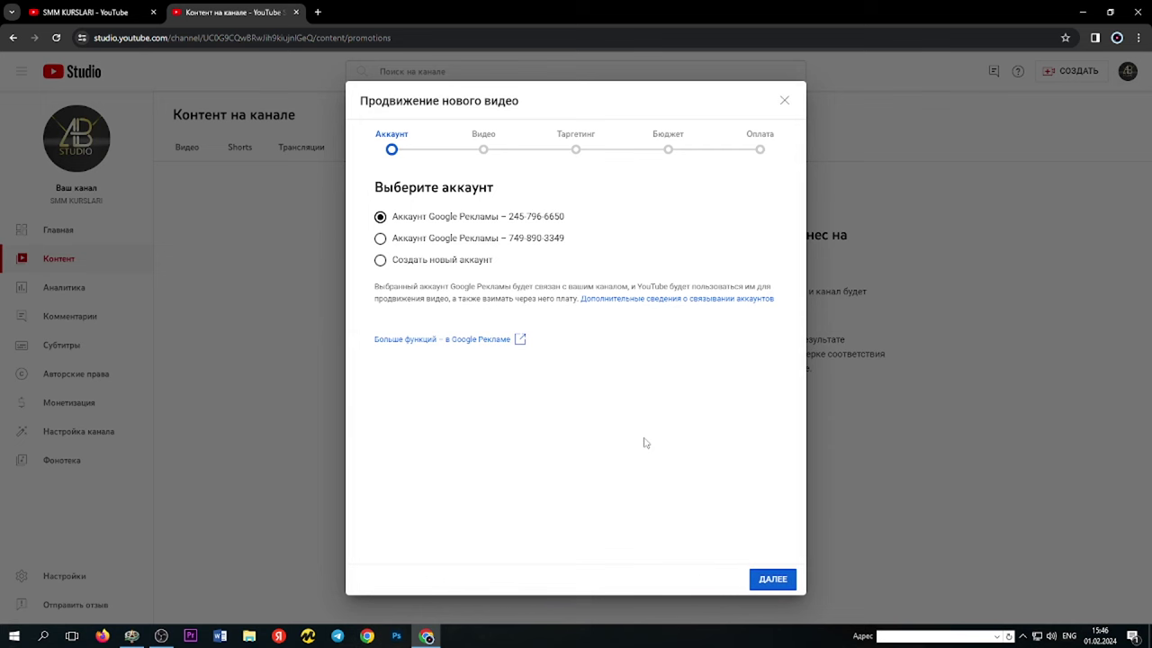
# - Choose to create a new Google Ads account (Создать новый аккаунт) for the promotion and proceed to video selection
pyautogui.click(429, 241)
pyautogui.click(414, 218)
pyautogui.click(414, 240)
pyautogui.click(405, 265)
pyautogui.click(774, 582)
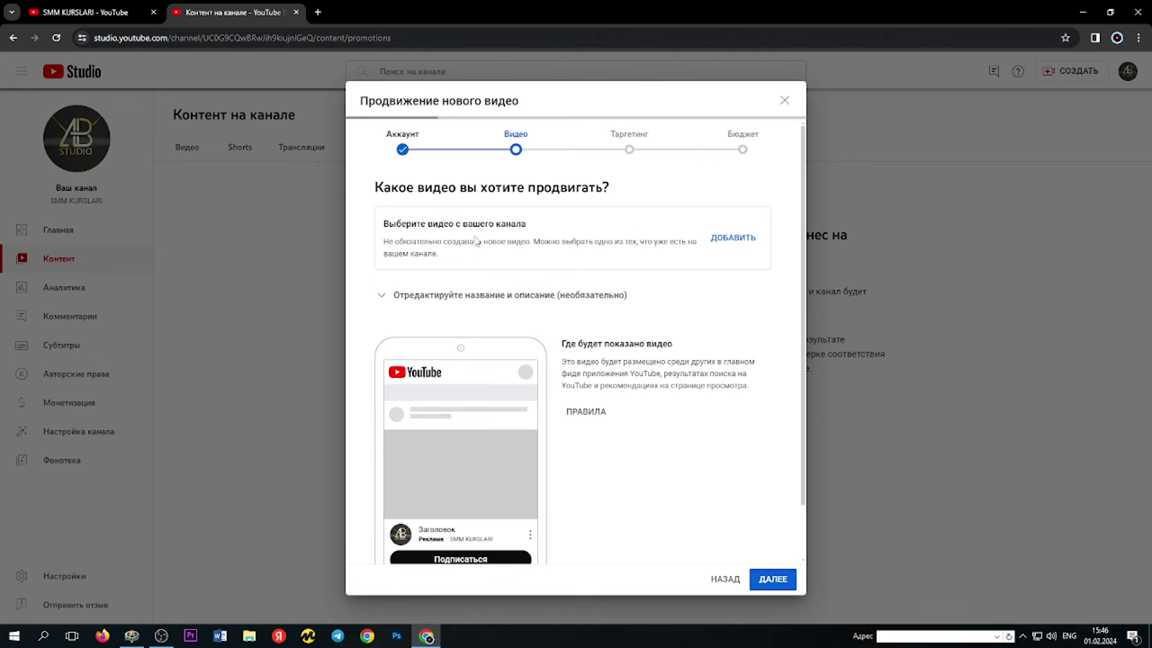
# - Add the channel video "O'quvchilikdan "IT school" rahbarlikgacha!" to the promotion and proceed to targeting
pyautogui.click(736, 239)
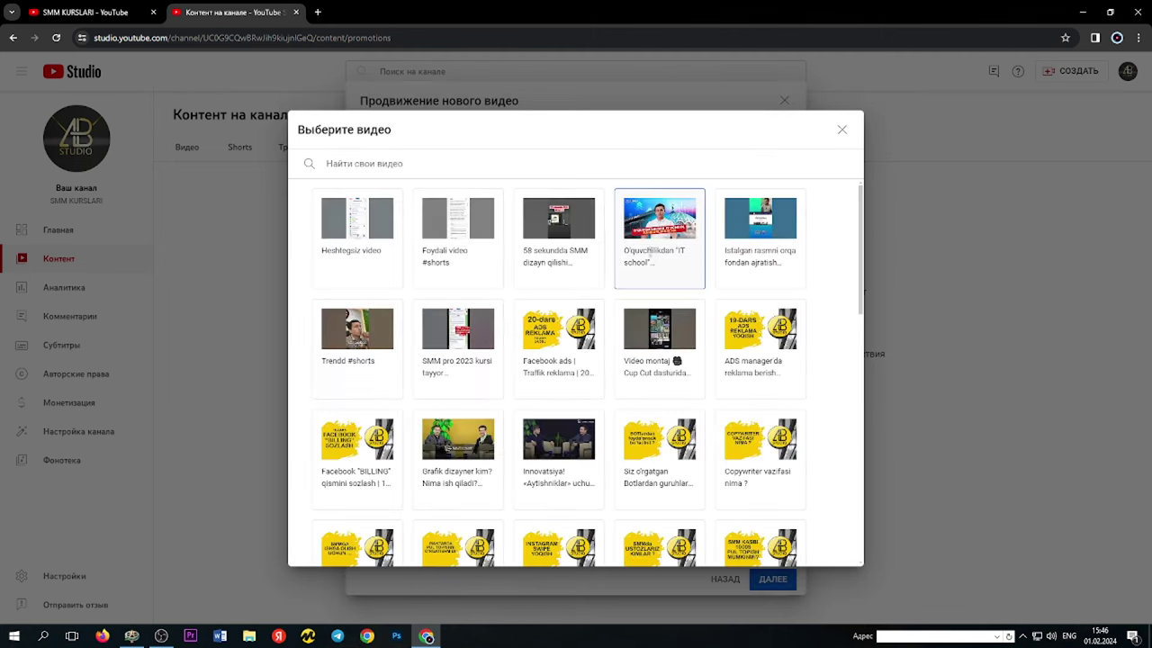
pyautogui.click(666, 243)
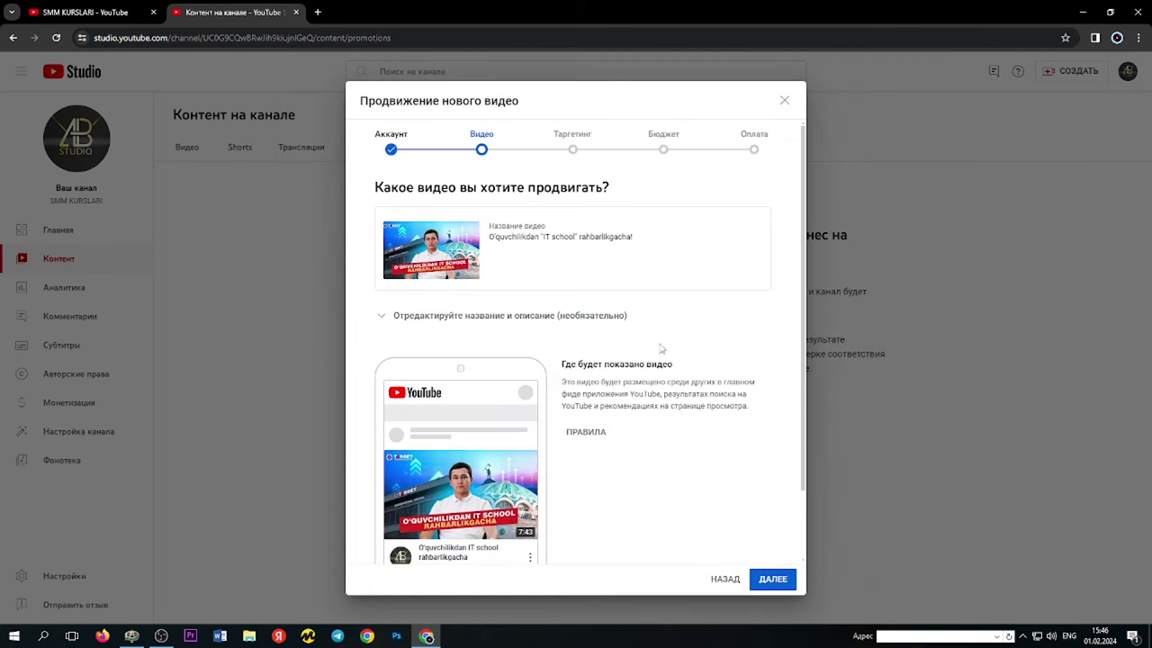
pyautogui.scroll(-2, 659, 358)
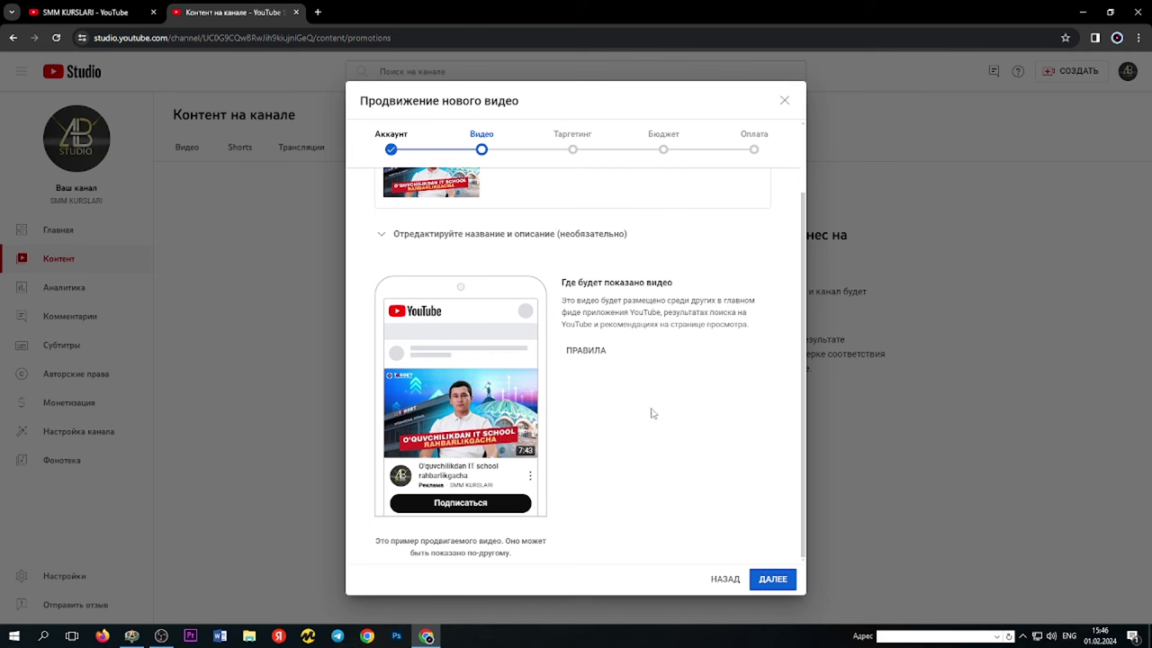
pyautogui.click(772, 580)
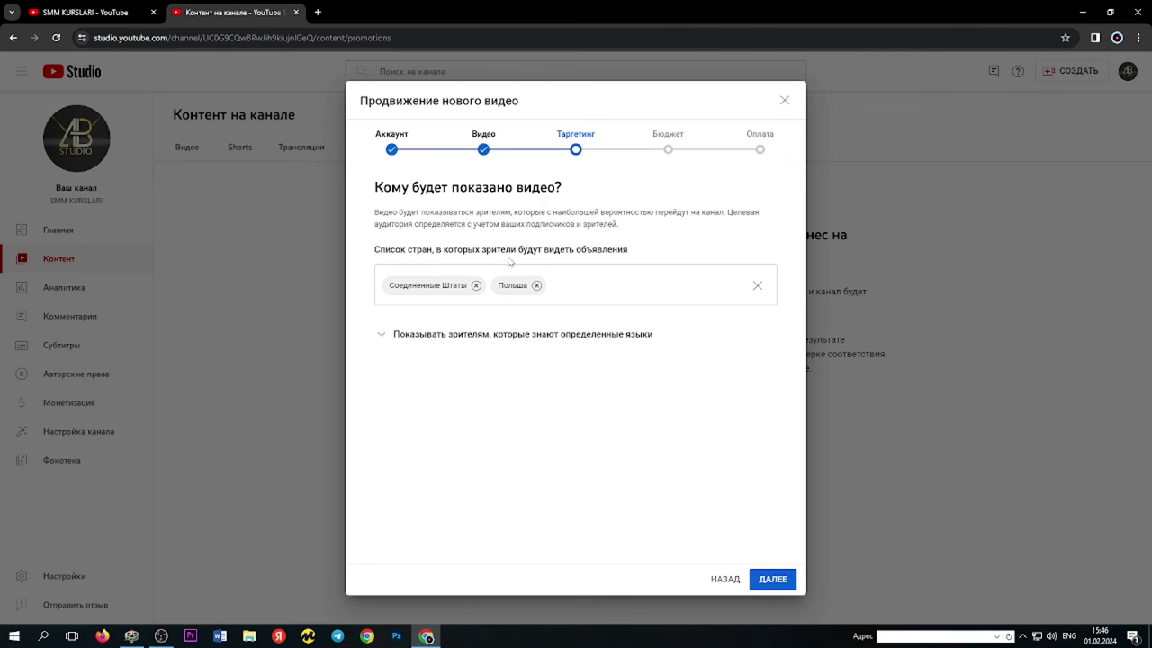
# - Examine the full list of countries available for targeting the promotion's viewers
pyautogui.click(567, 338)
pyautogui.click(610, 282)
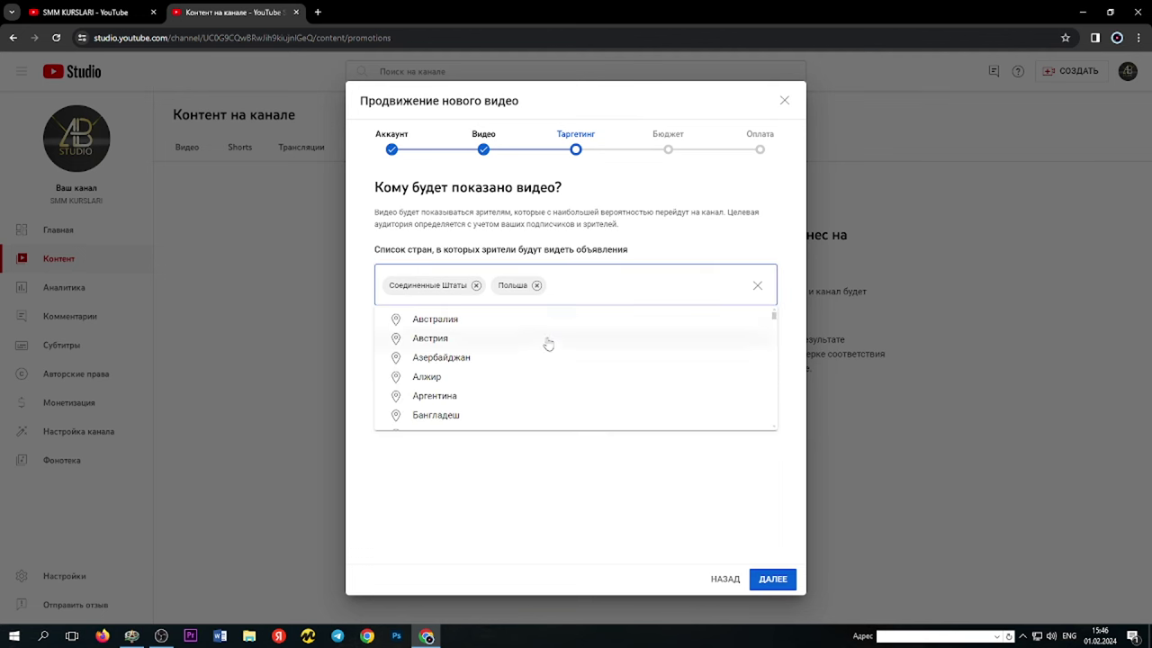
pyautogui.scroll(-2, 496, 334)
pyautogui.scroll(2, 497, 338)
pyautogui.scroll(-2, 494, 334)
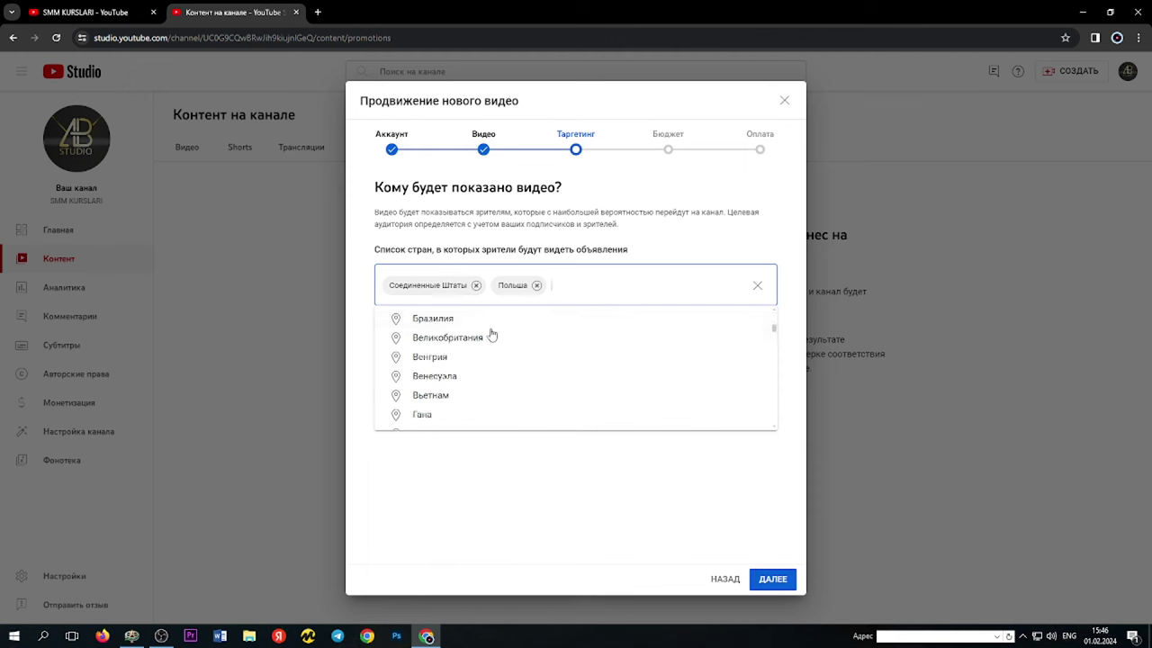
pyautogui.scroll(-15, 494, 338)
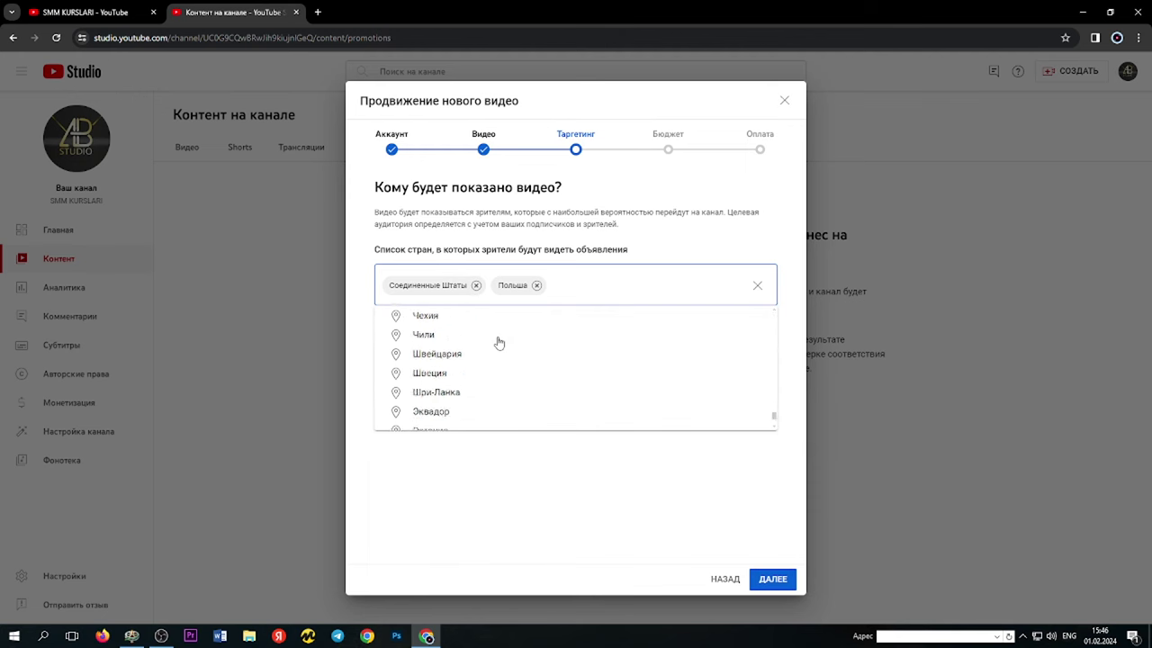
pyautogui.scroll(5, 499, 343)
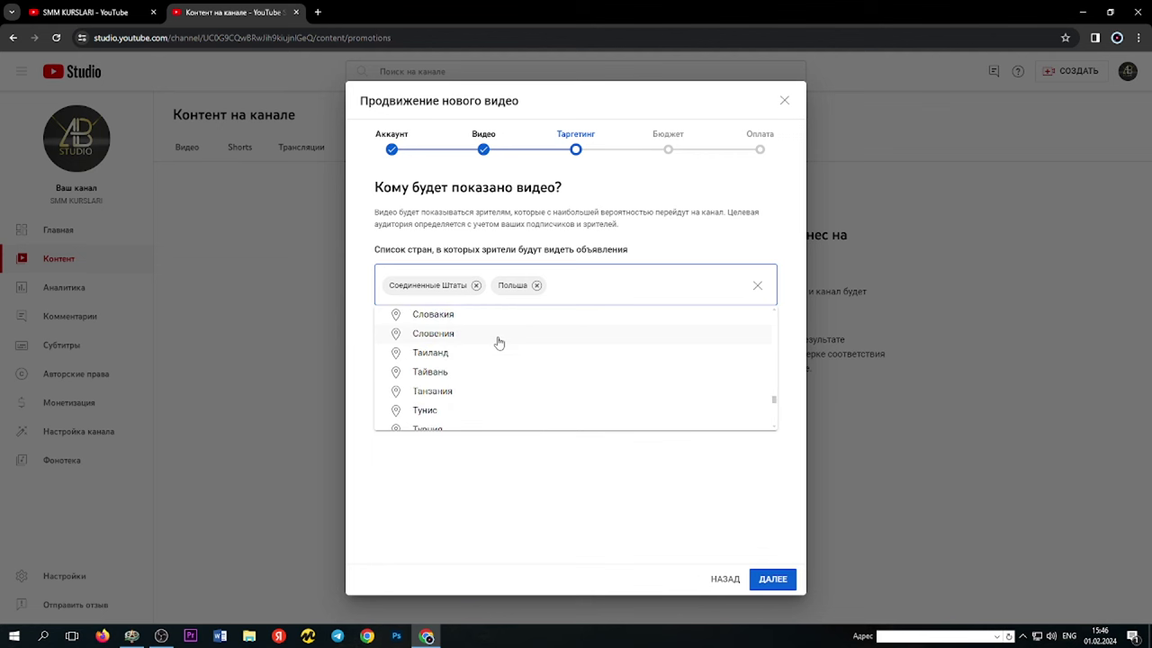
pyautogui.scroll(-3, 500, 343)
pyautogui.scroll(3, 498, 342)
pyautogui.moveTo(772, 403); pyautogui.dragTo(774, 409)
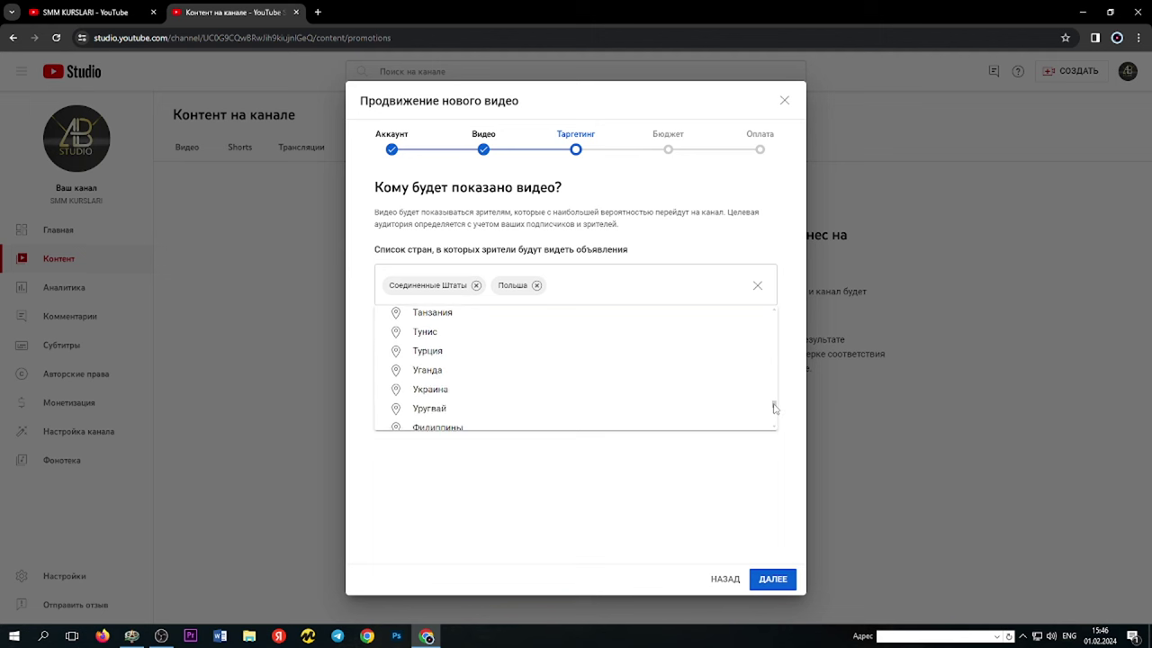
pyautogui.moveTo(774, 409); pyautogui.dragTo(774, 428)
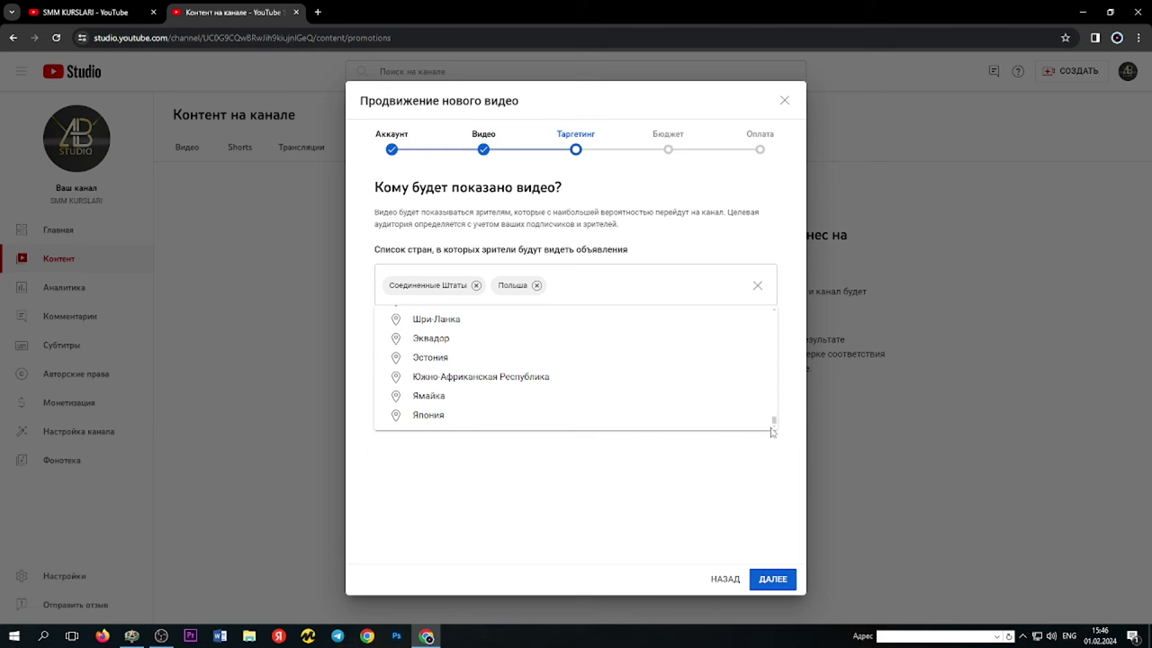
pyautogui.scroll(5, 567, 396)
pyautogui.scroll(20, 567, 396)
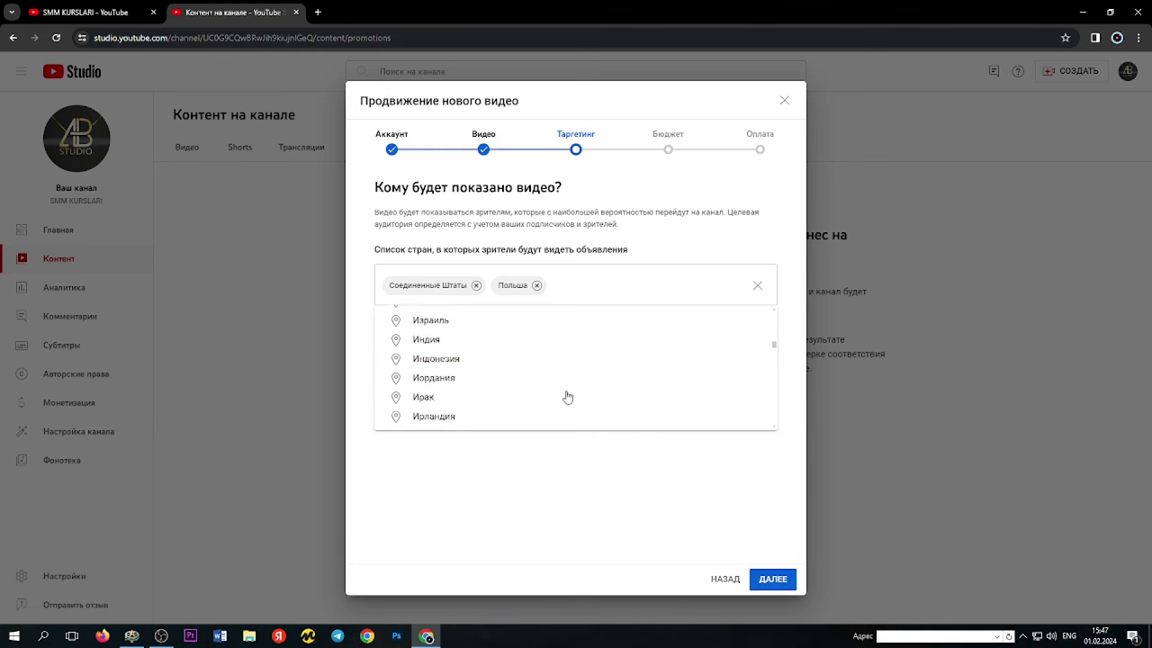
pyautogui.scroll(3, 465, 381)
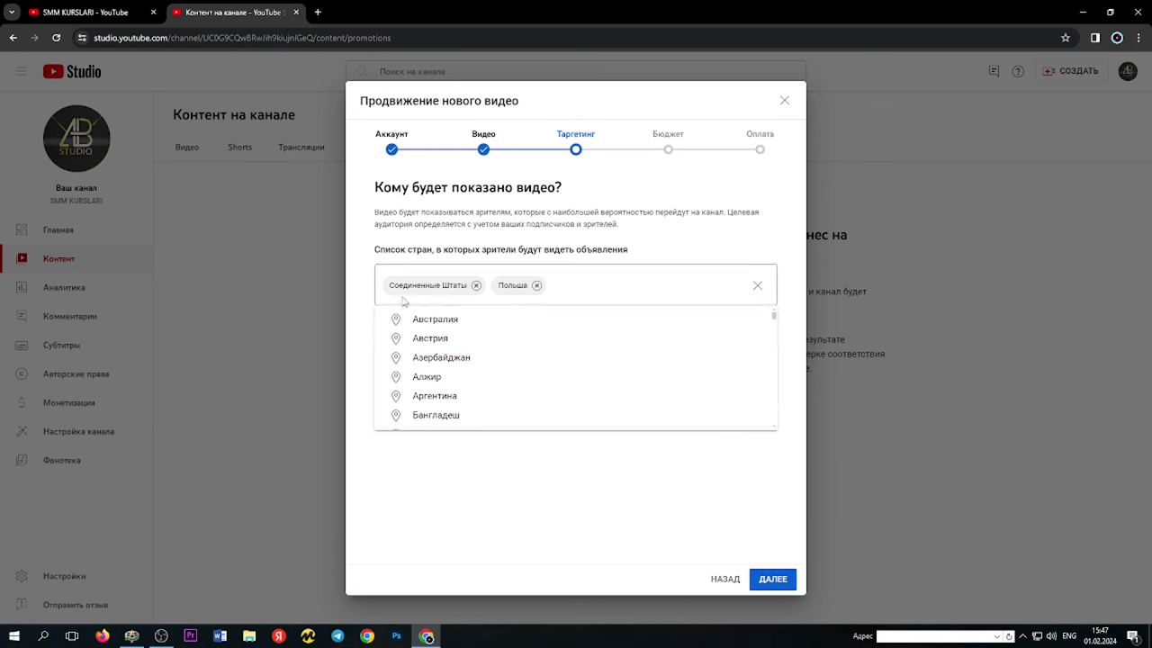
pyautogui.scroll(-3, 489, 330)
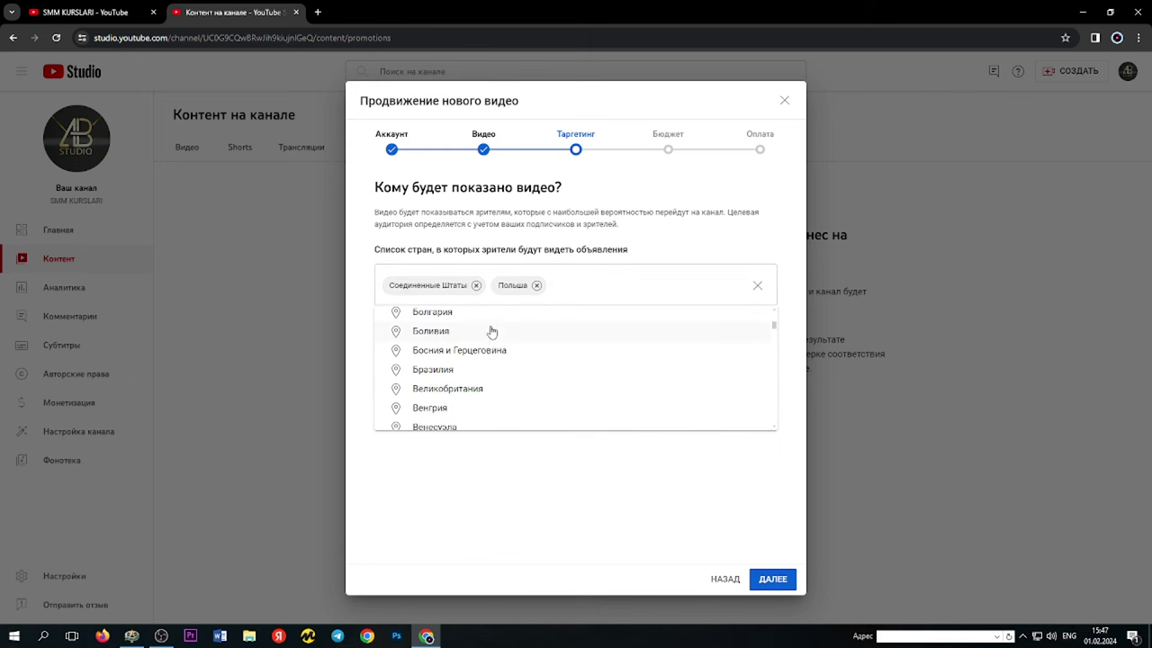
pyautogui.scroll(3, 487, 340)
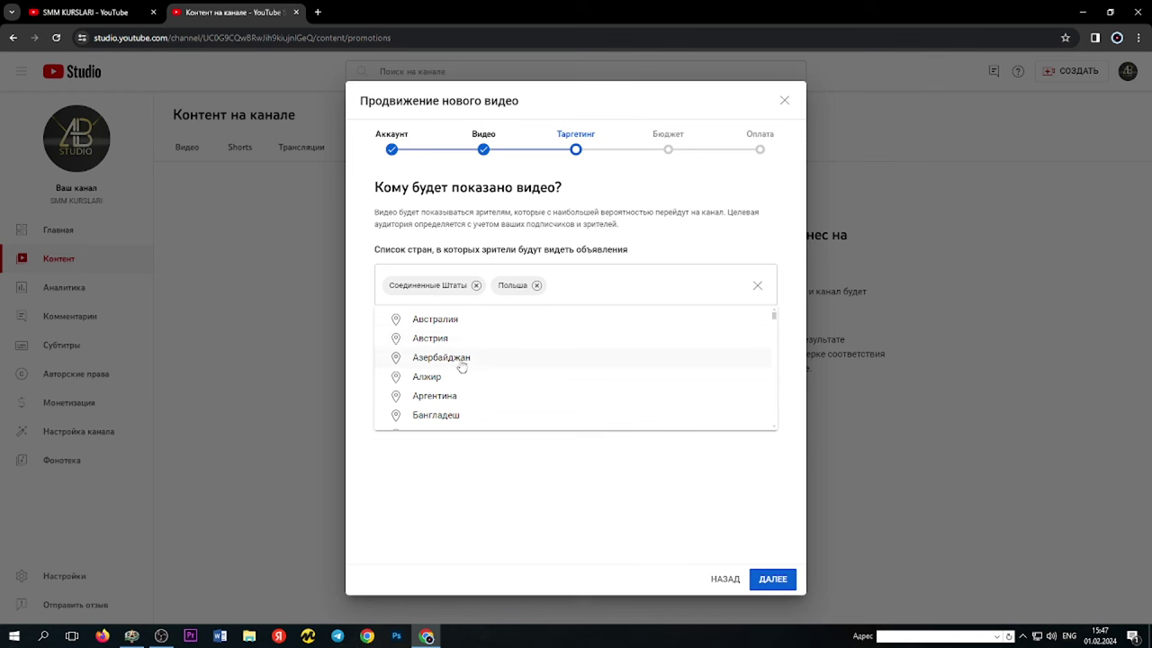
pyautogui.scroll(-3, 503, 357)
pyautogui.scroll(-15, 503, 356)
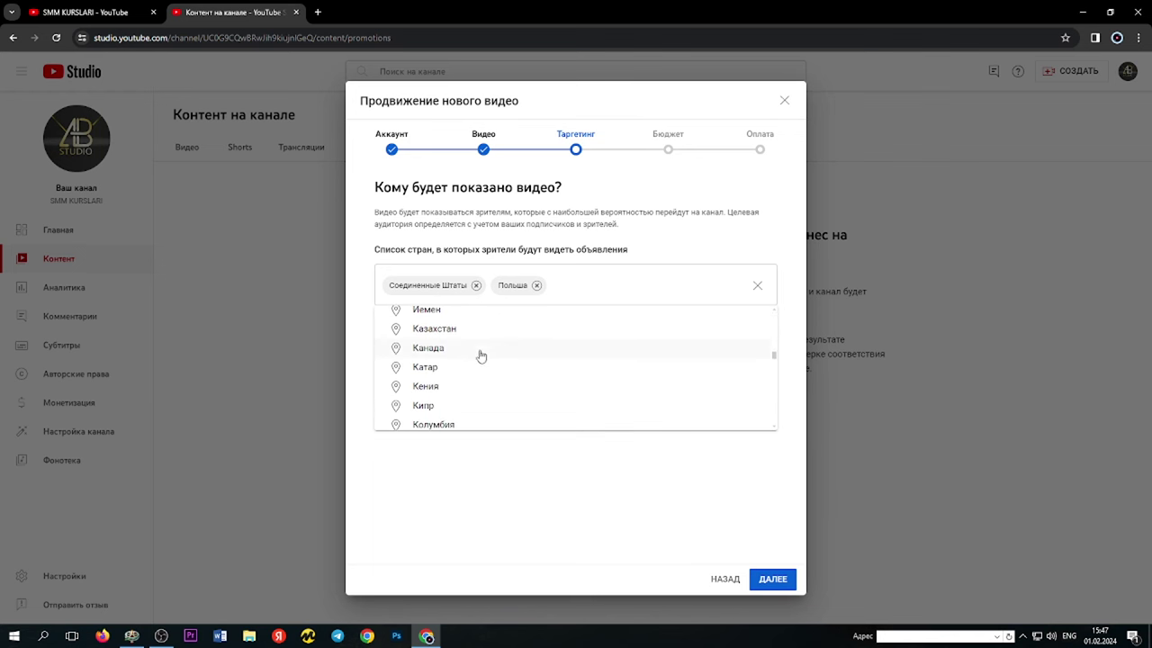
pyautogui.scroll(3, 477, 354)
pyautogui.scroll(-3, 477, 354)
pyautogui.scroll(-5, 583, 401)
pyautogui.scroll(-5, 540, 369)
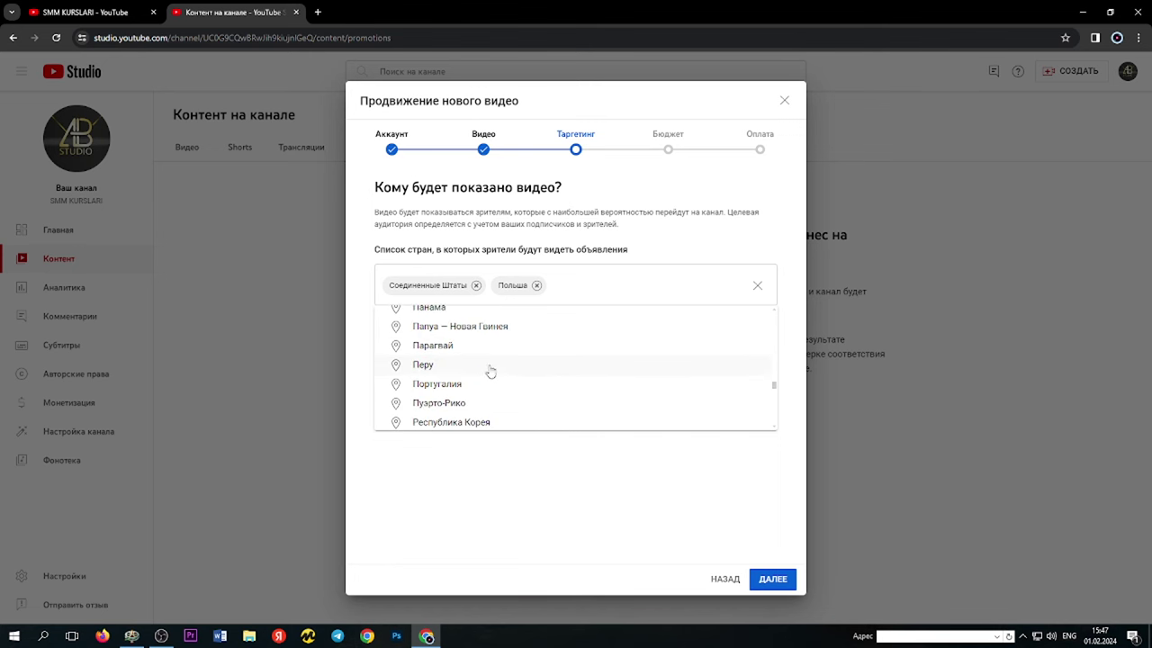
pyautogui.scroll(-8, 490, 371)
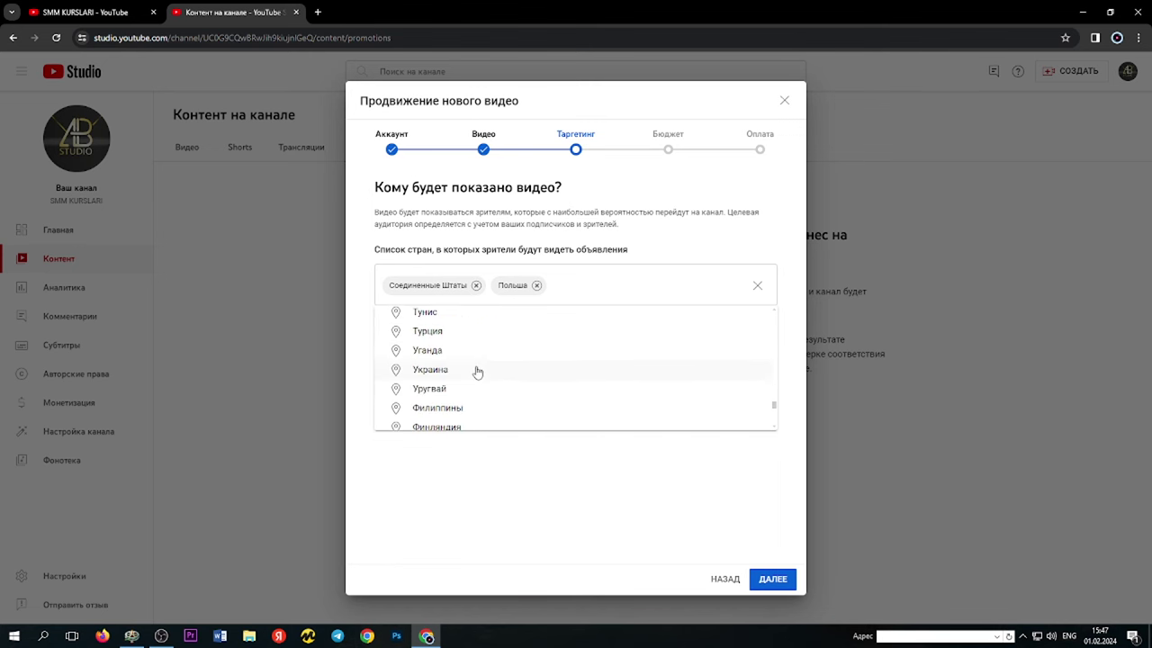
pyautogui.scroll(-3, 478, 373)
pyautogui.scroll(6, 478, 373)
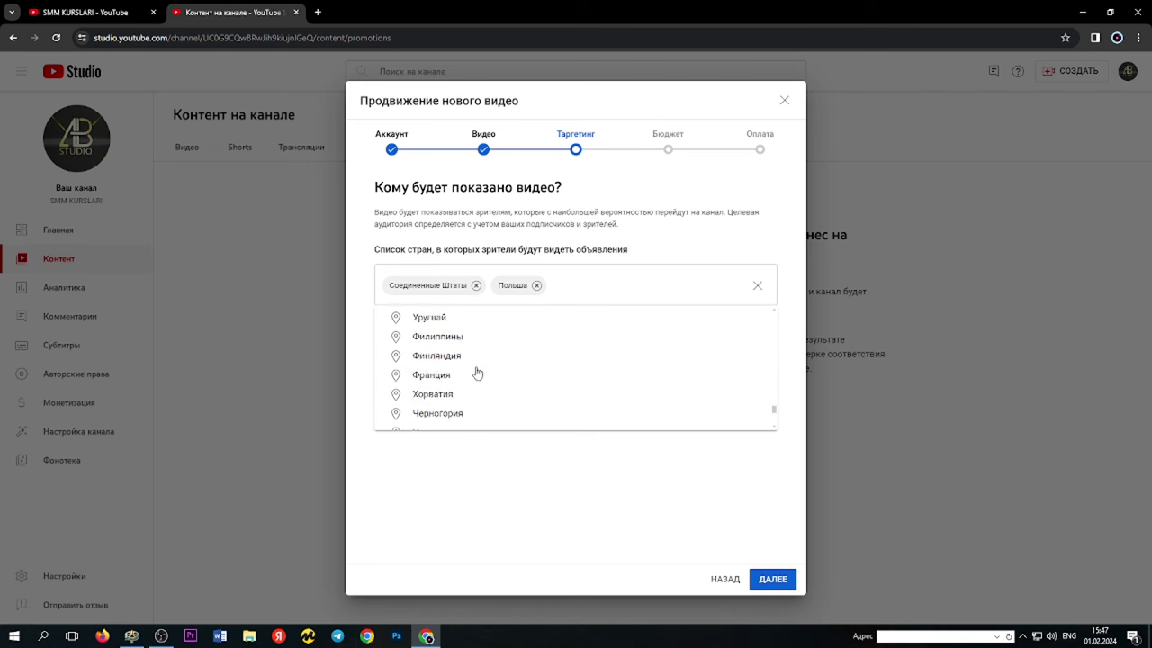
# - Keep the preselected target countries, proceed to the budget stage, and set the currency to USD
pyautogui.click(519, 477)
pyautogui.click(776, 576)
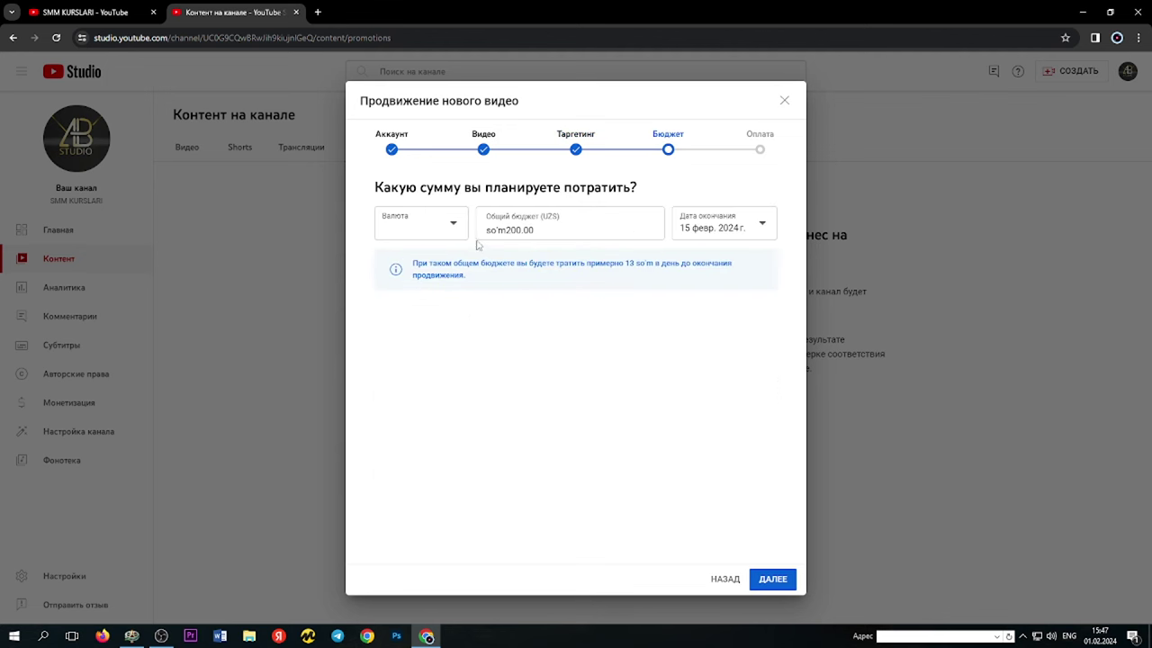
pyautogui.click(427, 225)
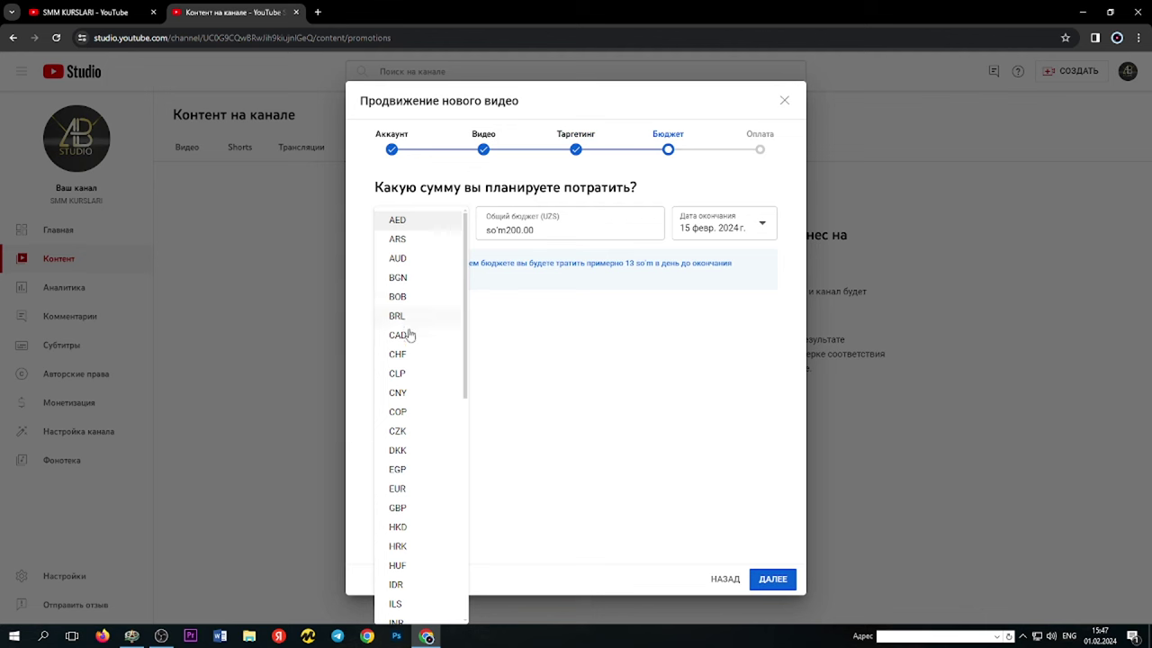
pyautogui.scroll(-3, 404, 455)
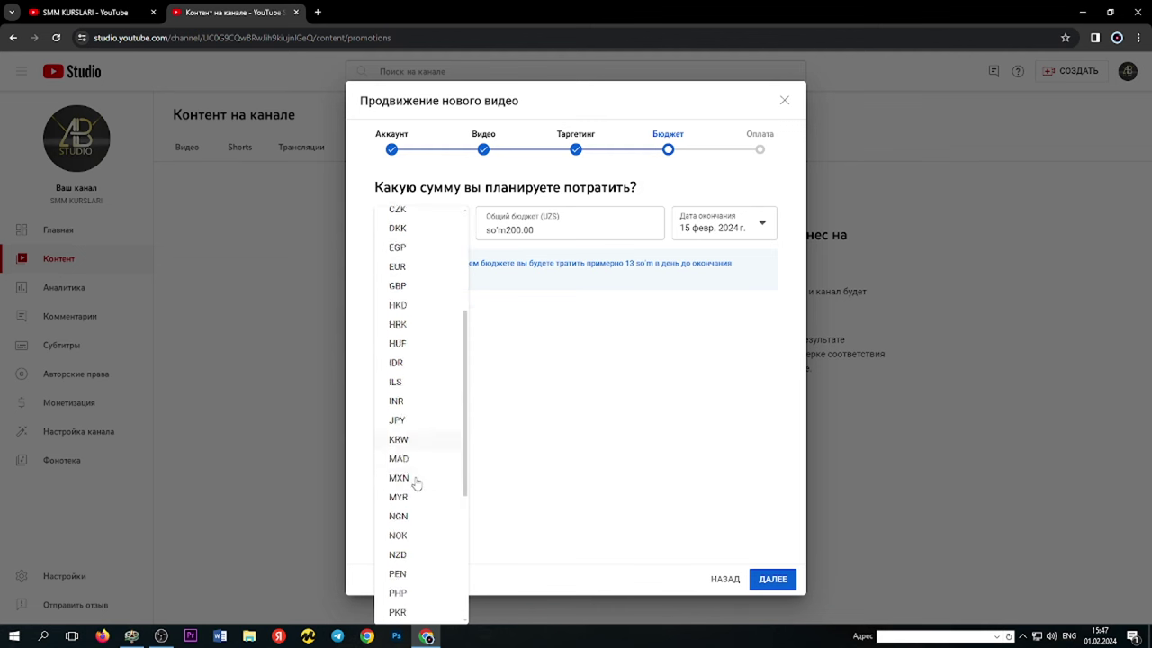
pyautogui.scroll(-3, 417, 483)
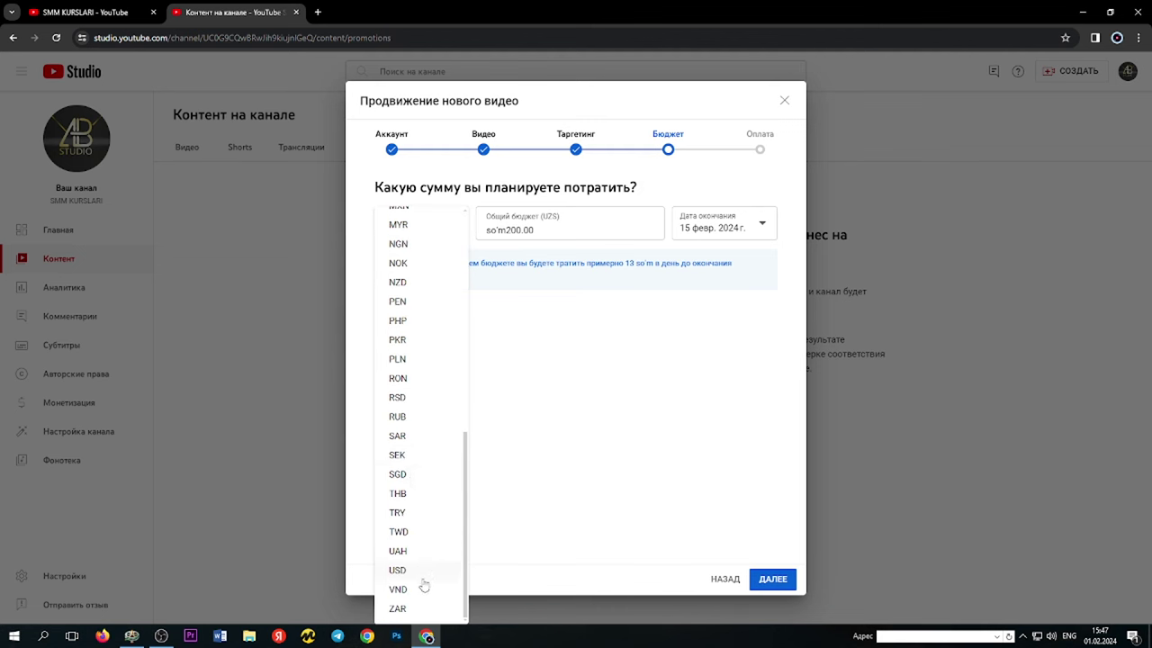
pyautogui.click(410, 571)
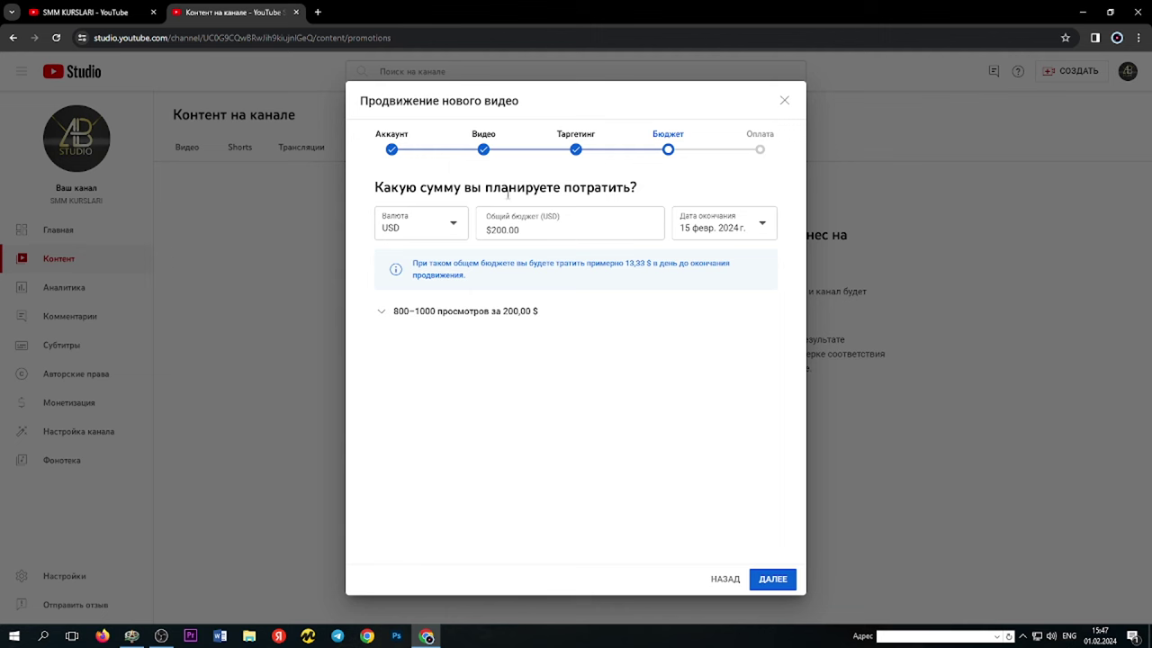
# - Expand the estimated views and maximum spend details for the total budget
pyautogui.click(552, 229)
pyautogui.click(654, 368)
pyautogui.click(381, 312)
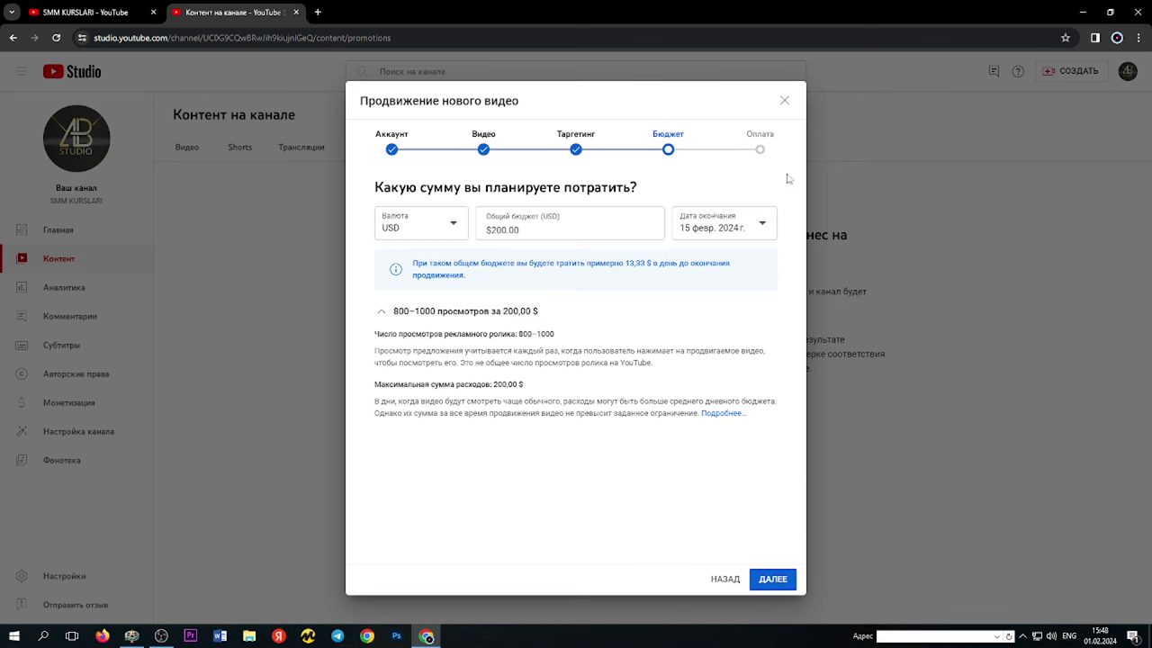
# - Choose 15 February 2024 as the promotion's end date and proceed to the payment stage
pyautogui.click(715, 238)
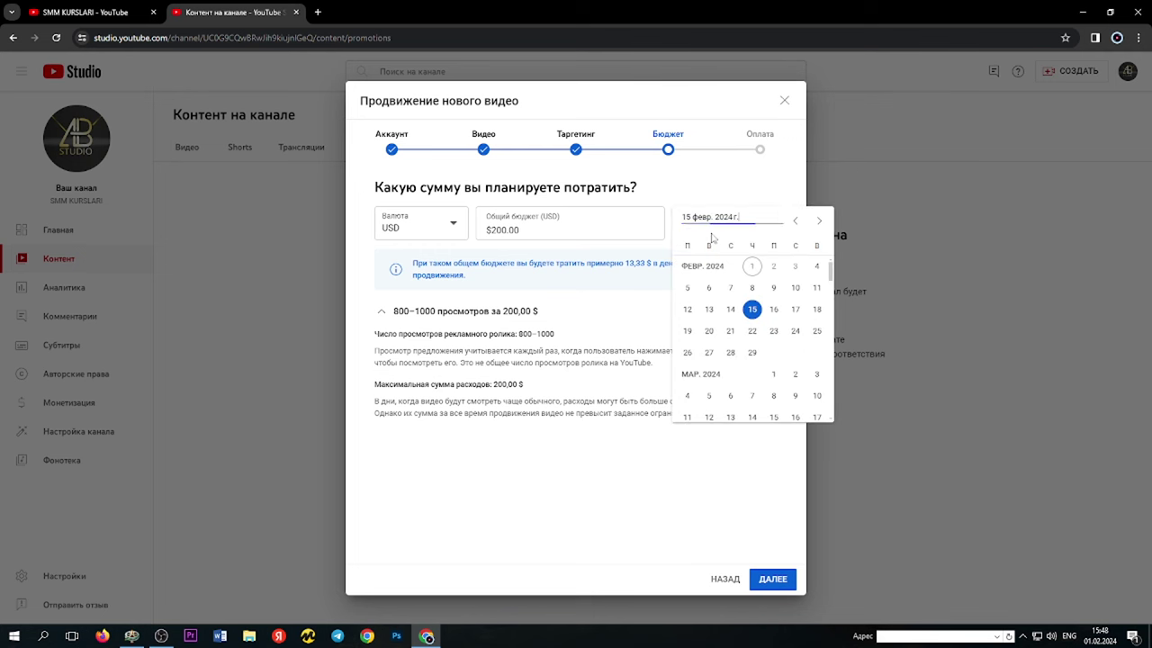
pyautogui.click(752, 309)
pyautogui.click(645, 455)
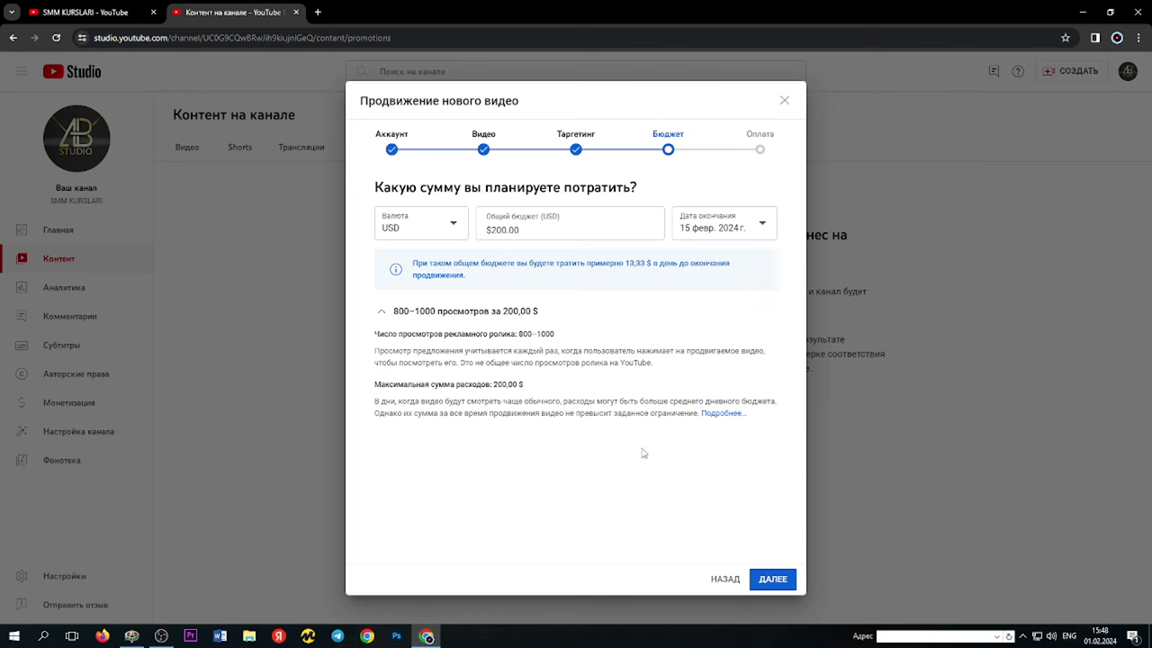
pyautogui.click(782, 587)
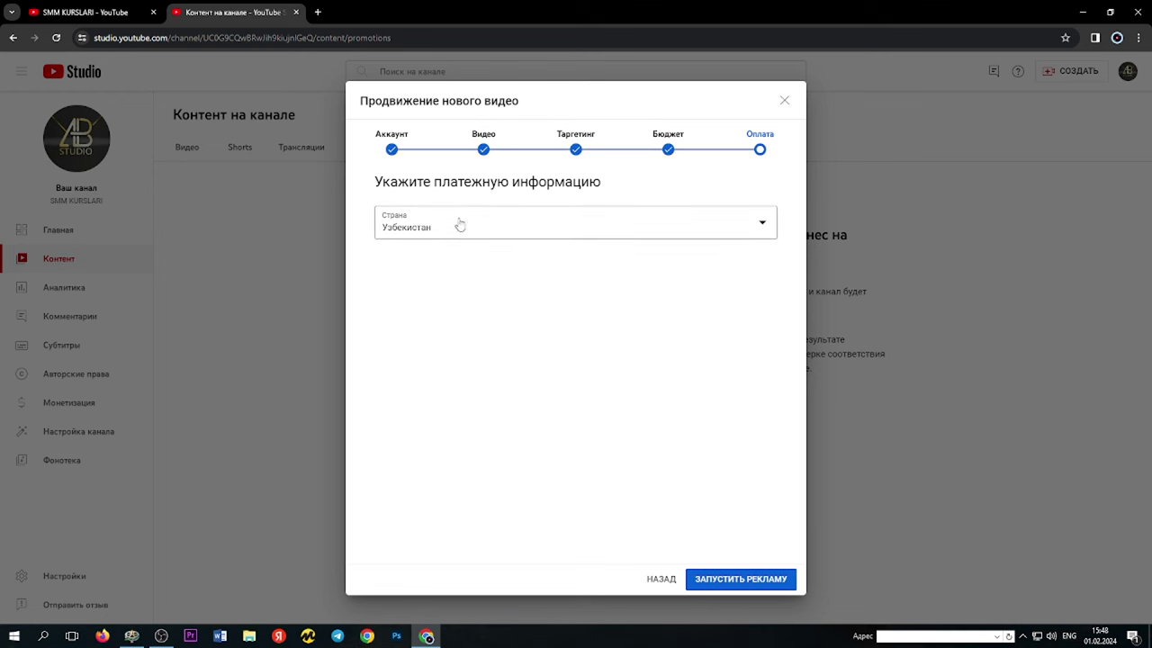
# - Try to load the payment details by reselecting Uzbekistan as the payment country
pyautogui.click(499, 226)
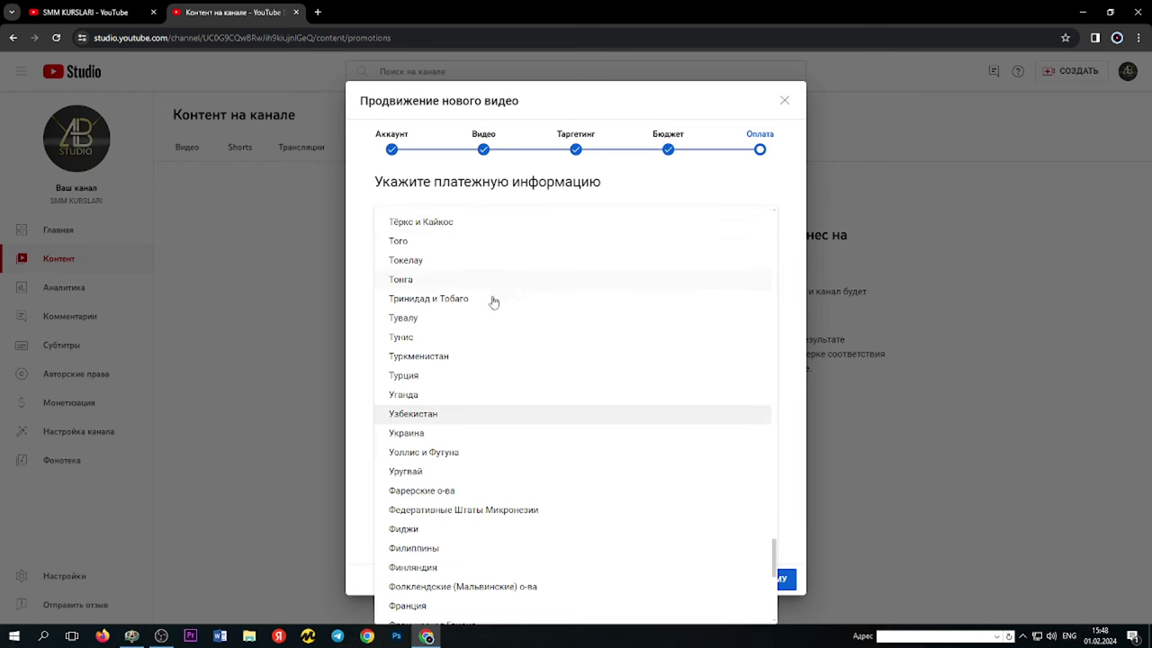
pyautogui.click(439, 414)
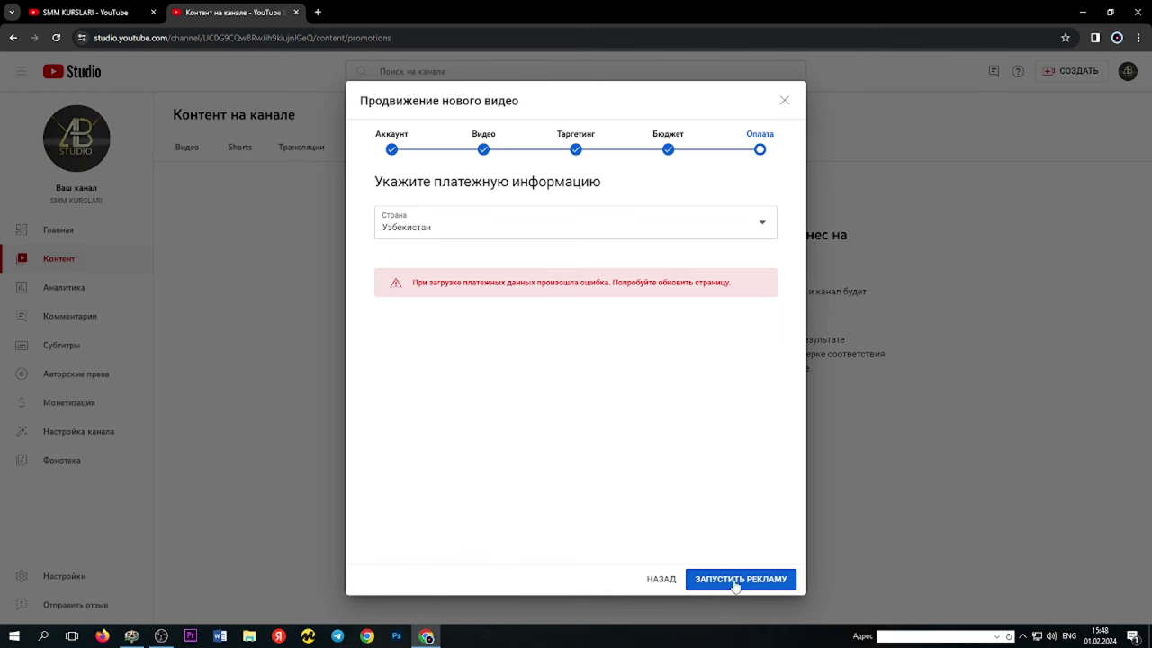
pyautogui.click(491, 236)
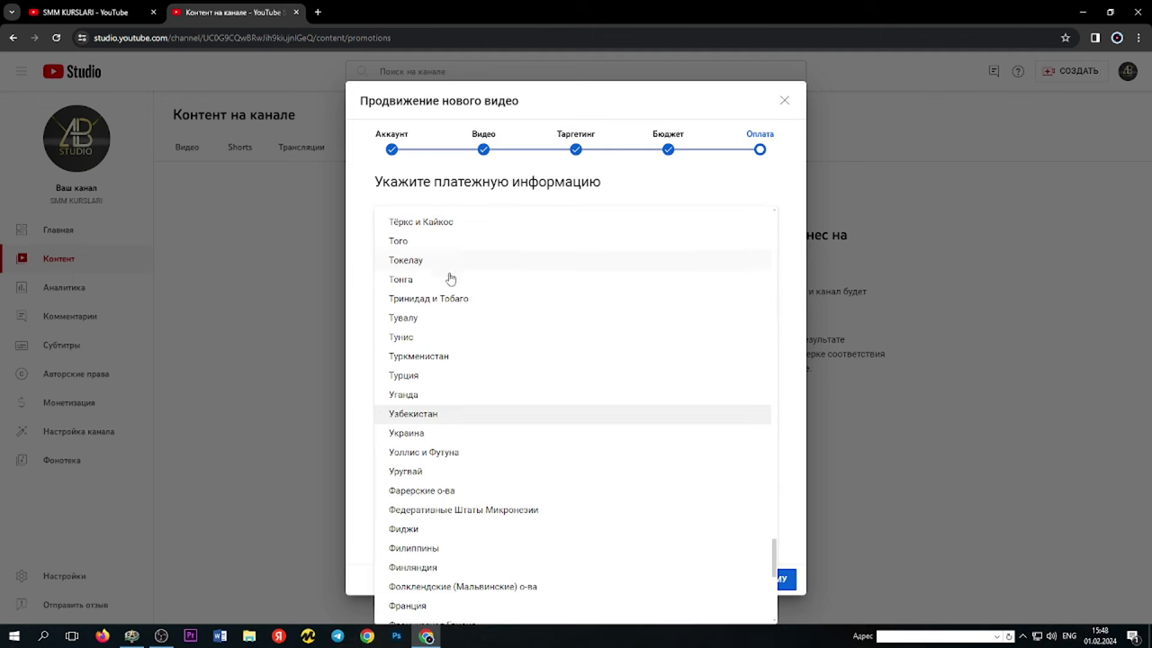
pyautogui.click(423, 415)
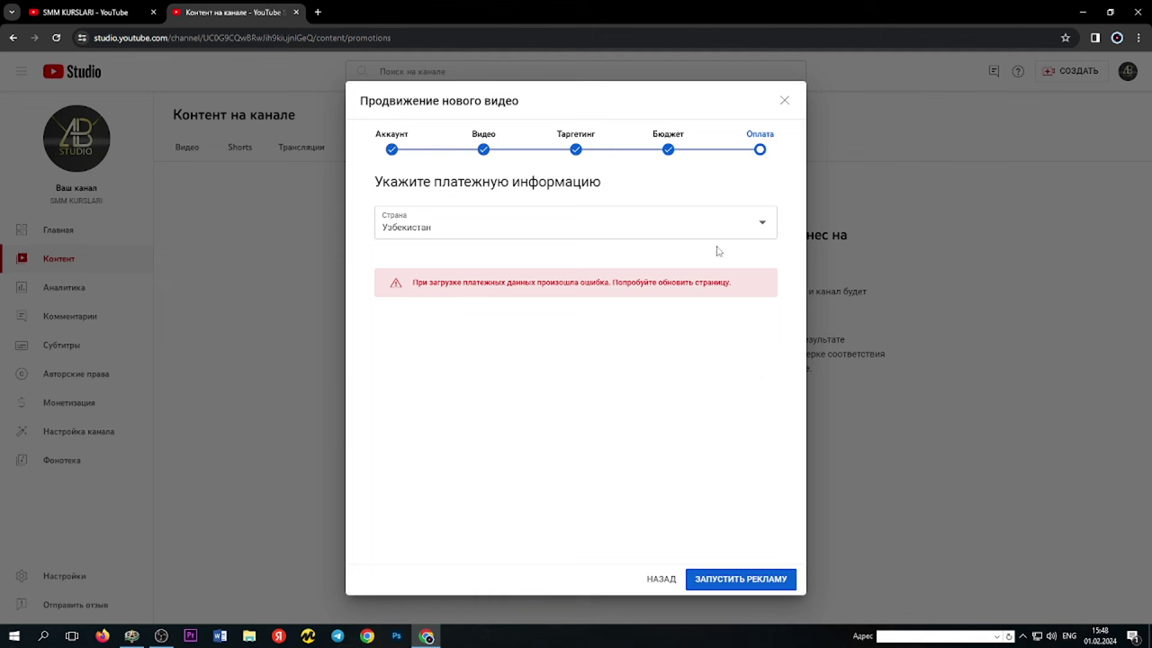
# - Change the payment country to Kazakhstan, and close the new video promotion setup without launching the ad
pyautogui.click(535, 239)
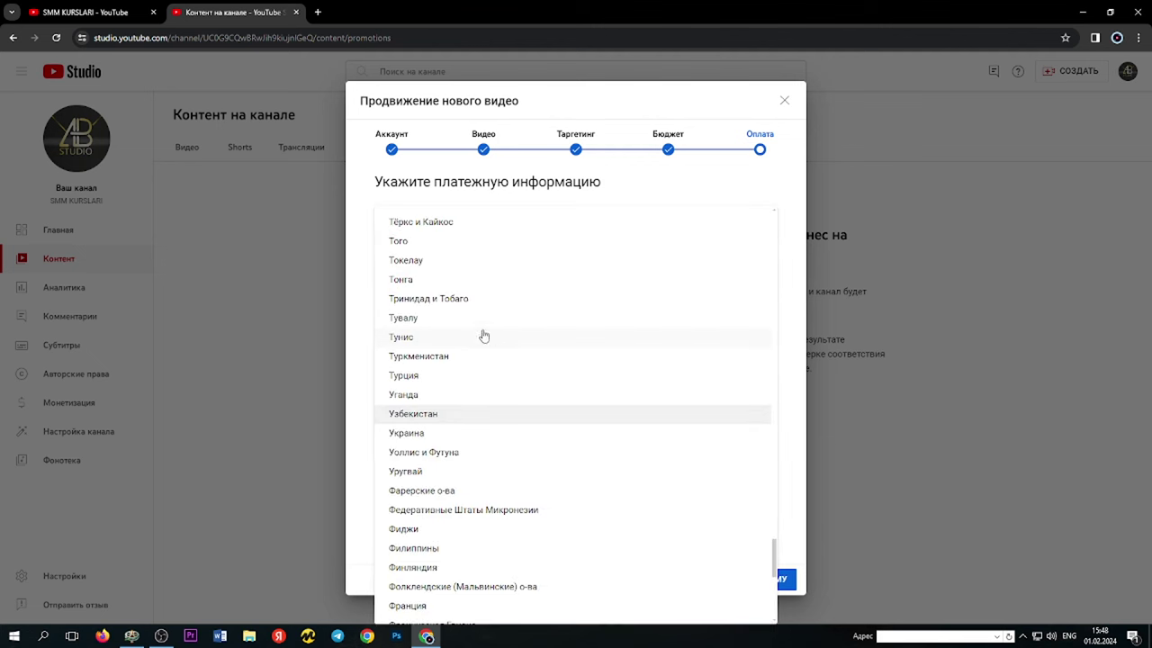
pyautogui.scroll(-4, 476, 346)
pyautogui.scroll(10, 468, 351)
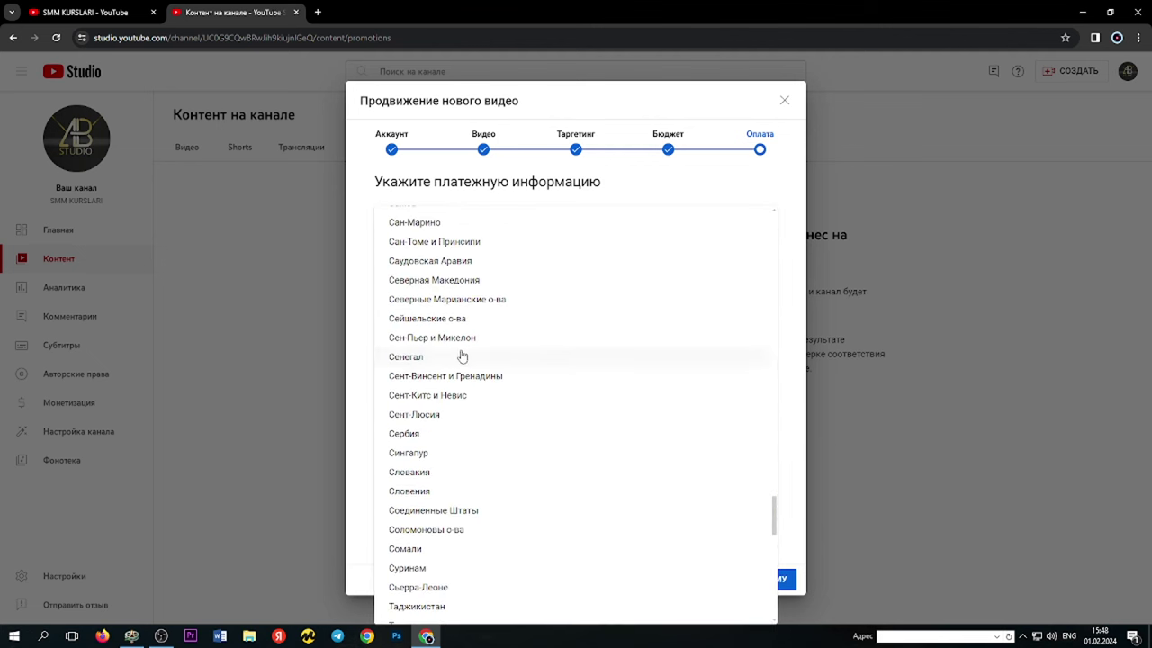
pyautogui.scroll(8, 462, 357)
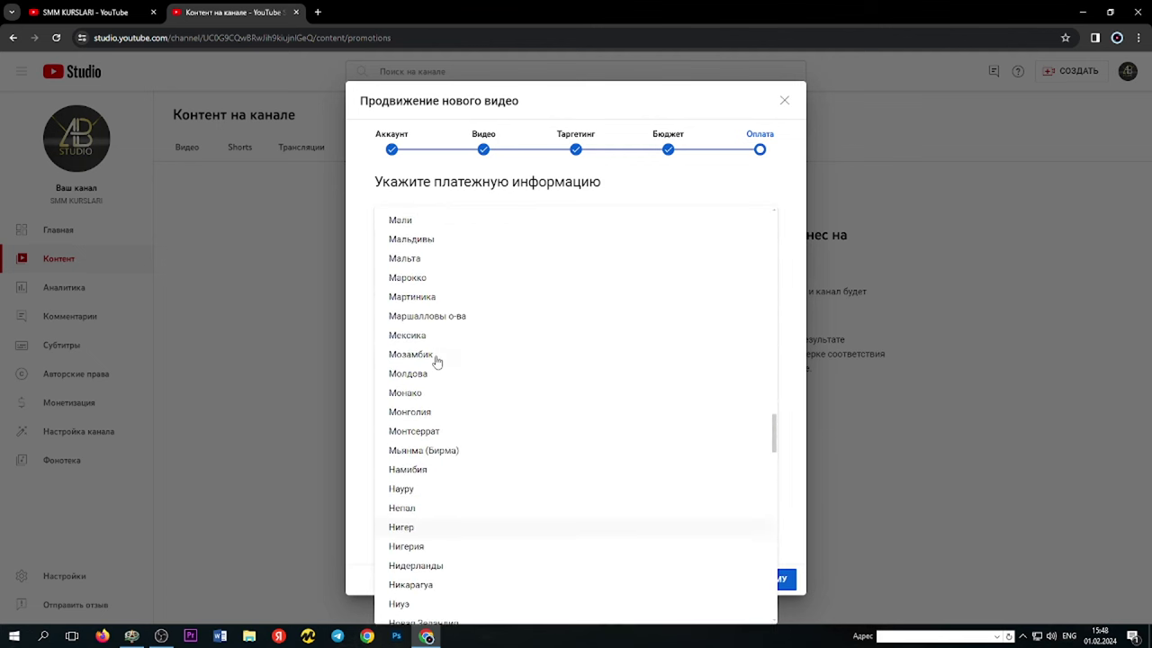
pyautogui.scroll(4, 436, 361)
pyautogui.scroll(2, 437, 361)
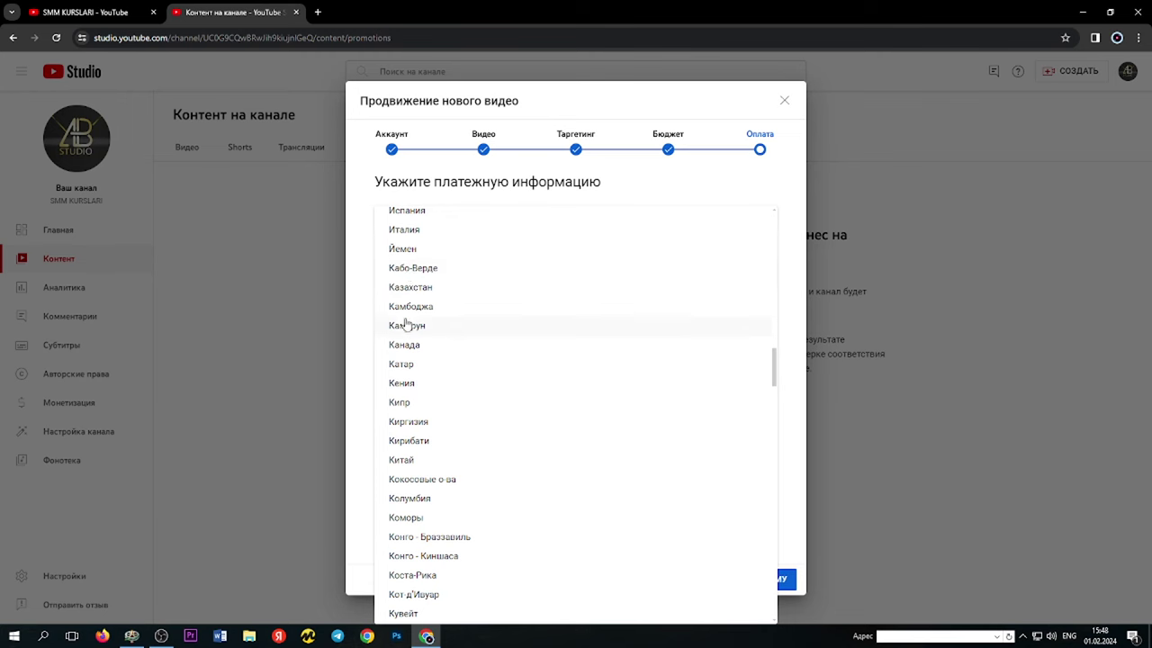
pyautogui.click(411, 288)
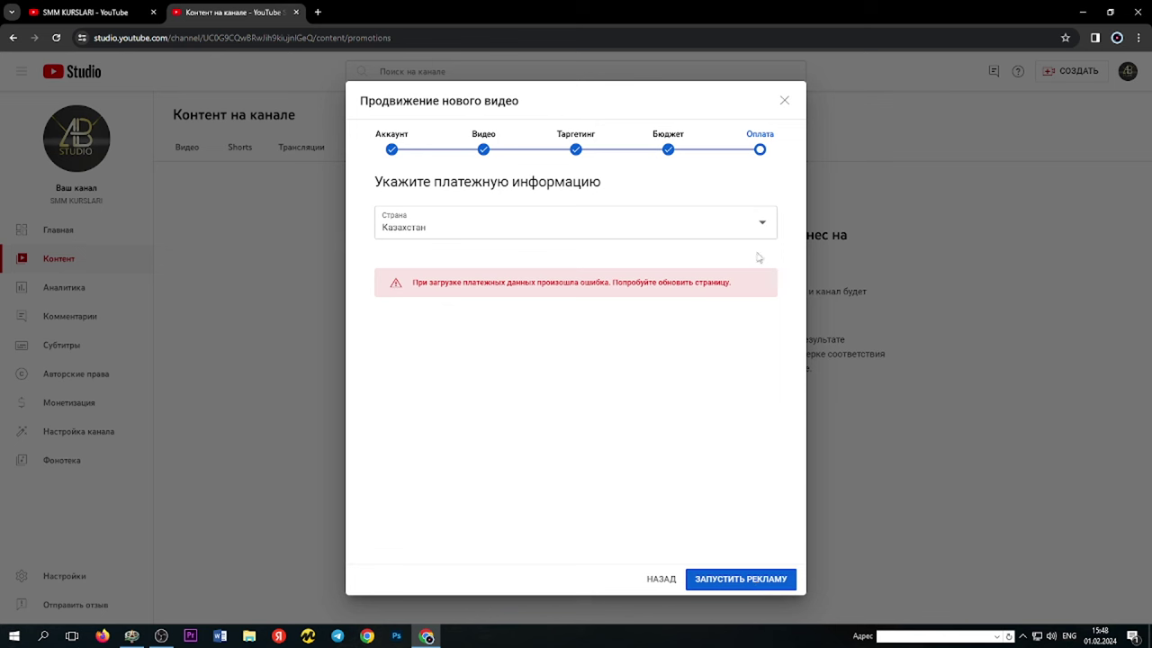
pyautogui.click(782, 104)
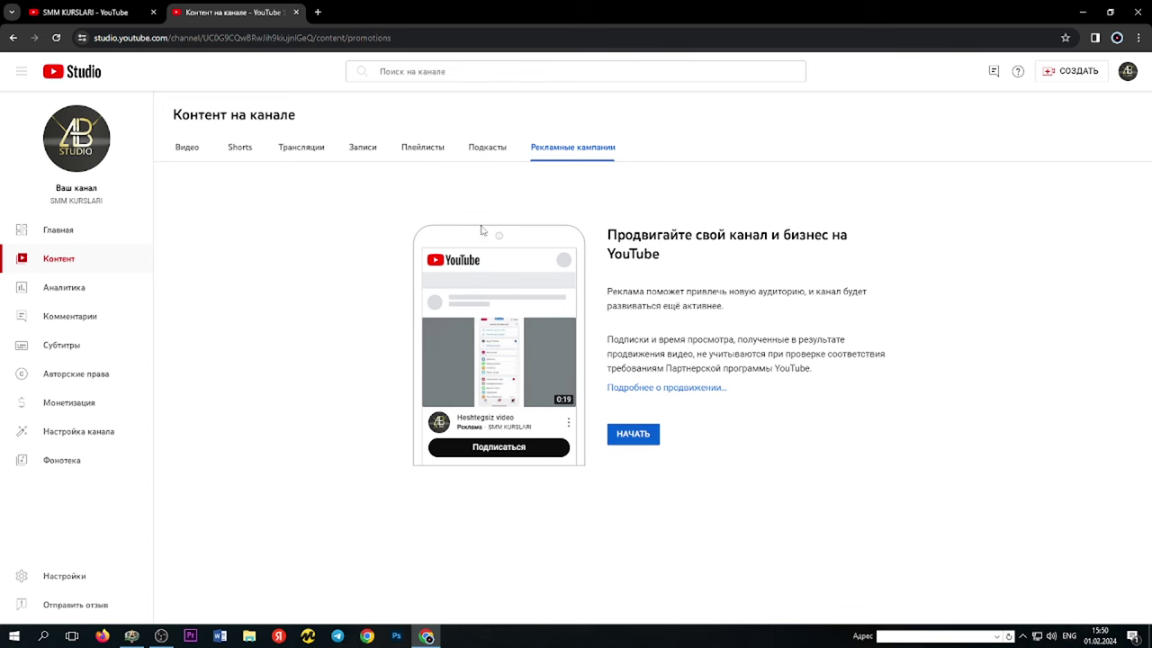
# - Examine the introductory text about promoting the channel and its Partner Program note, highlighting it and clearing the selection
pyautogui.moveTo(356, 188); pyautogui.dragTo(889, 465)
pyautogui.click(903, 443)
pyautogui.moveTo(609, 288)
pyautogui.mouseDown()
pyautogui.moveTo(813, 372)
pyautogui.moveTo(607, 332)
pyautogui.moveTo(609, 294)
pyautogui.mouseUp()
pyautogui.click(818, 378)
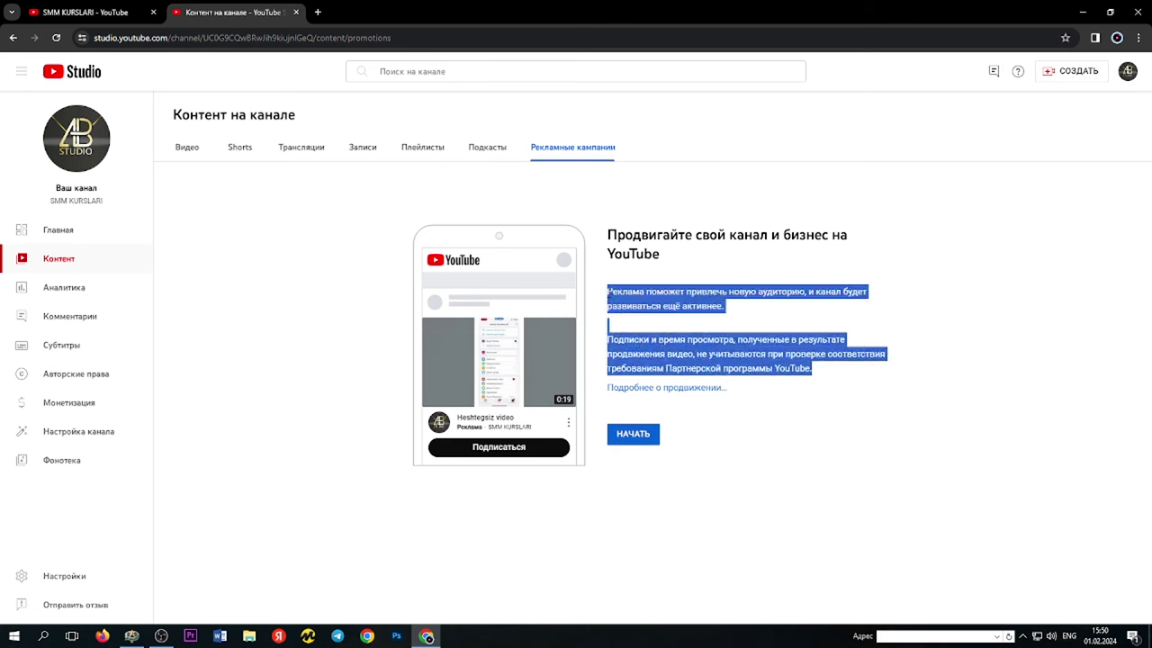
pyautogui.click(364, 356)
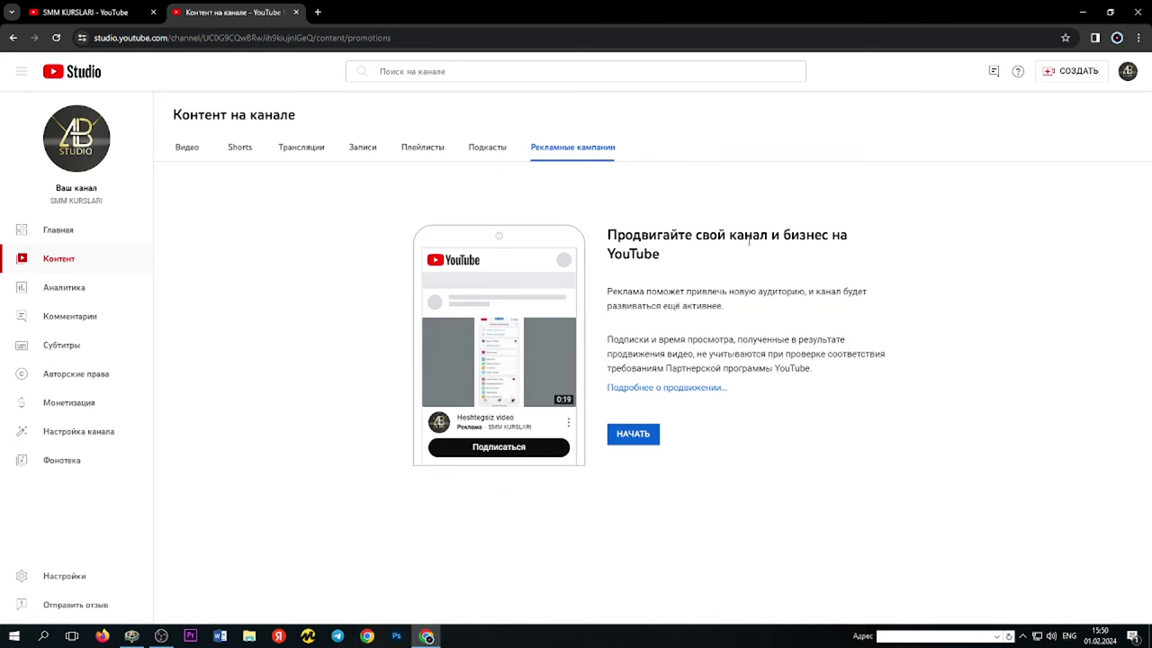